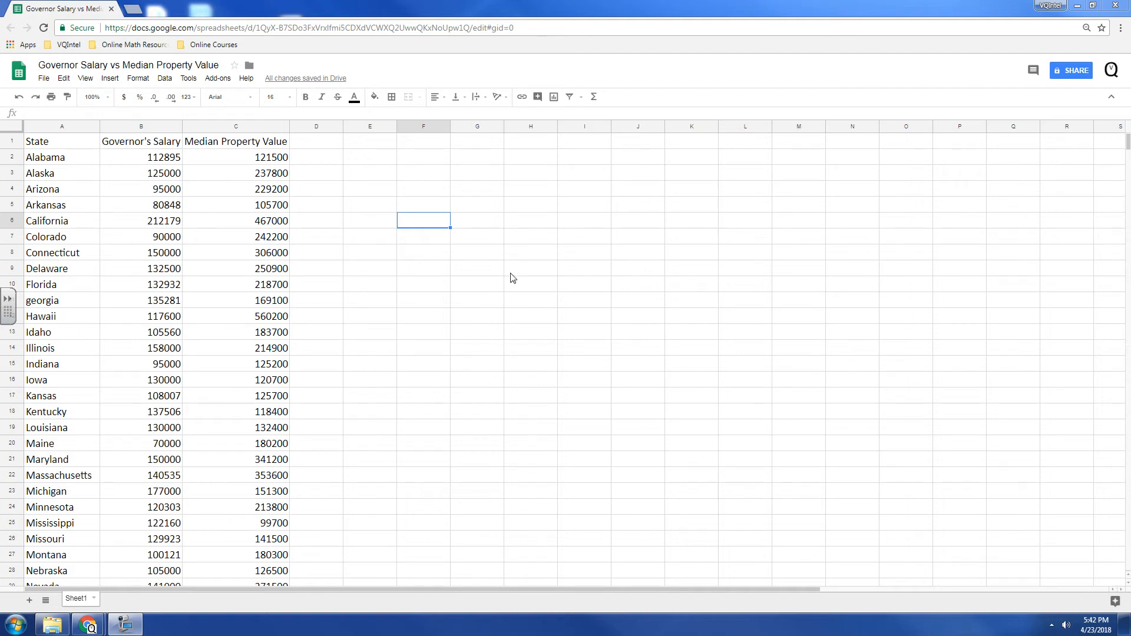
Step: Insert a scatter chart of the Governor's Salary and Median Property Value columns, and enlarge it beside the data
click(146, 124)
shift+click(235, 126)
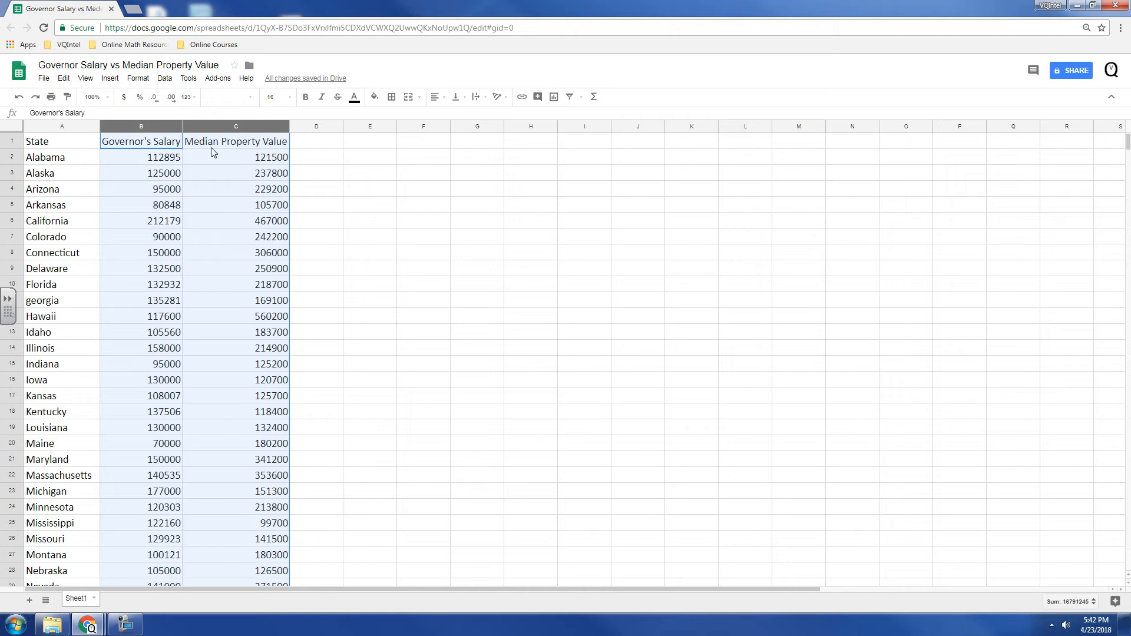
click(110, 80)
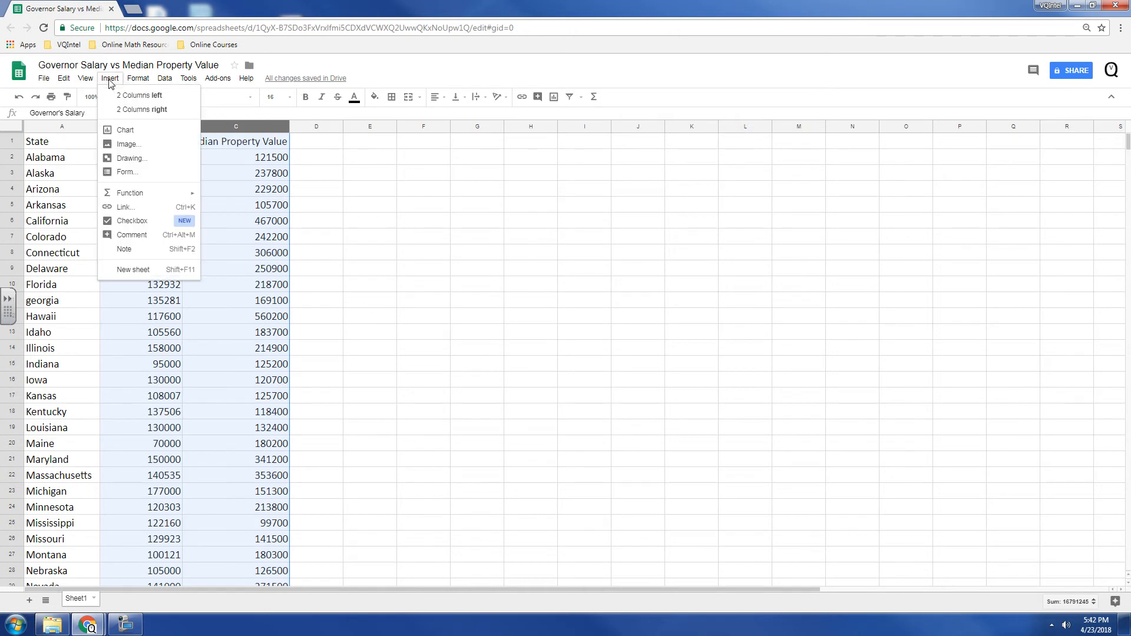
click(126, 130)
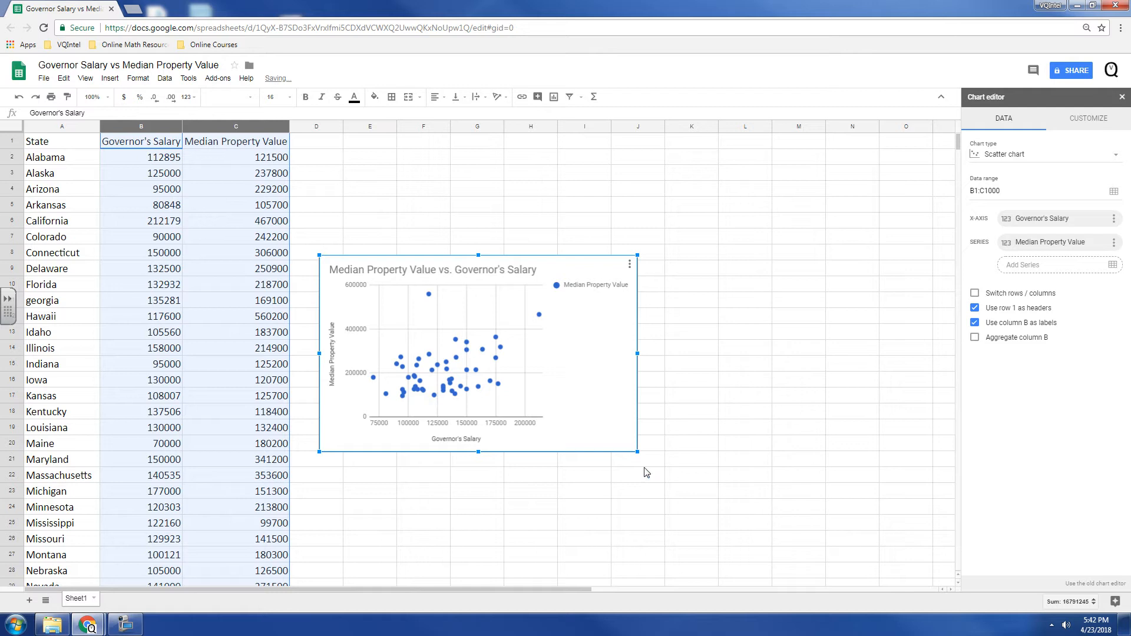
drag(637, 452, 852, 584)
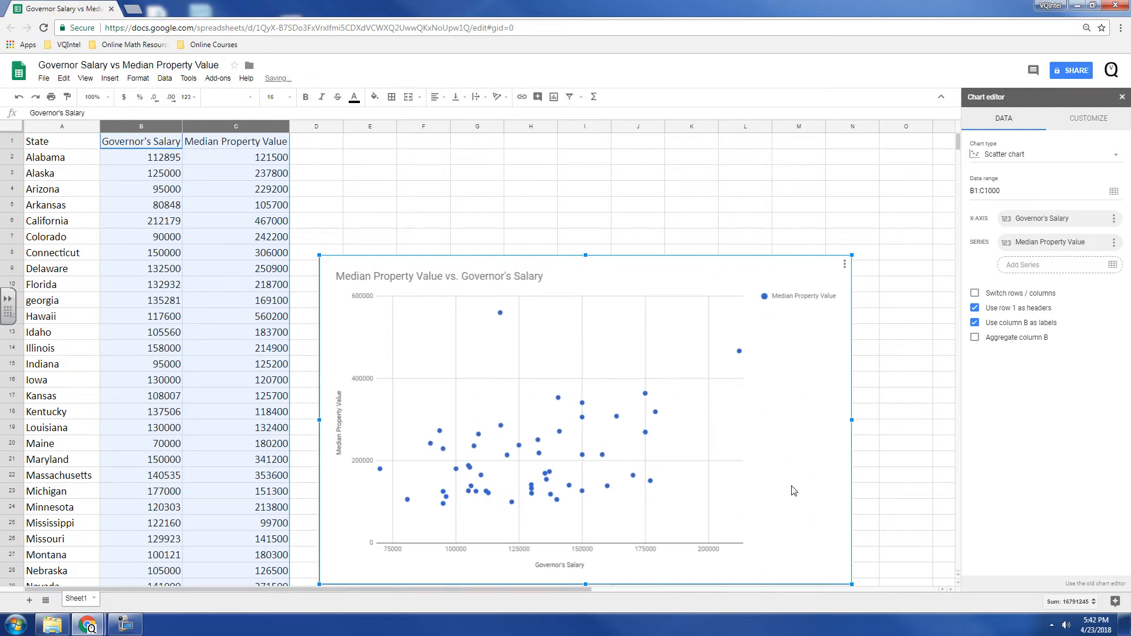
drag(794, 491, 803, 386)
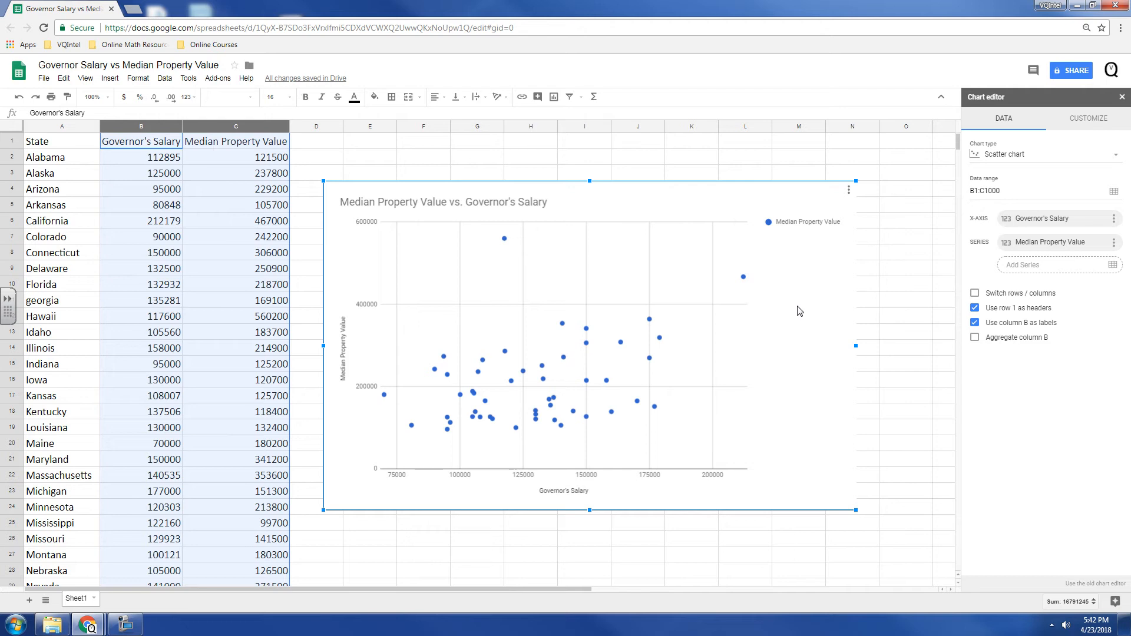
Step: Add a trendline to the chart's Median Property Value series
click(1088, 123)
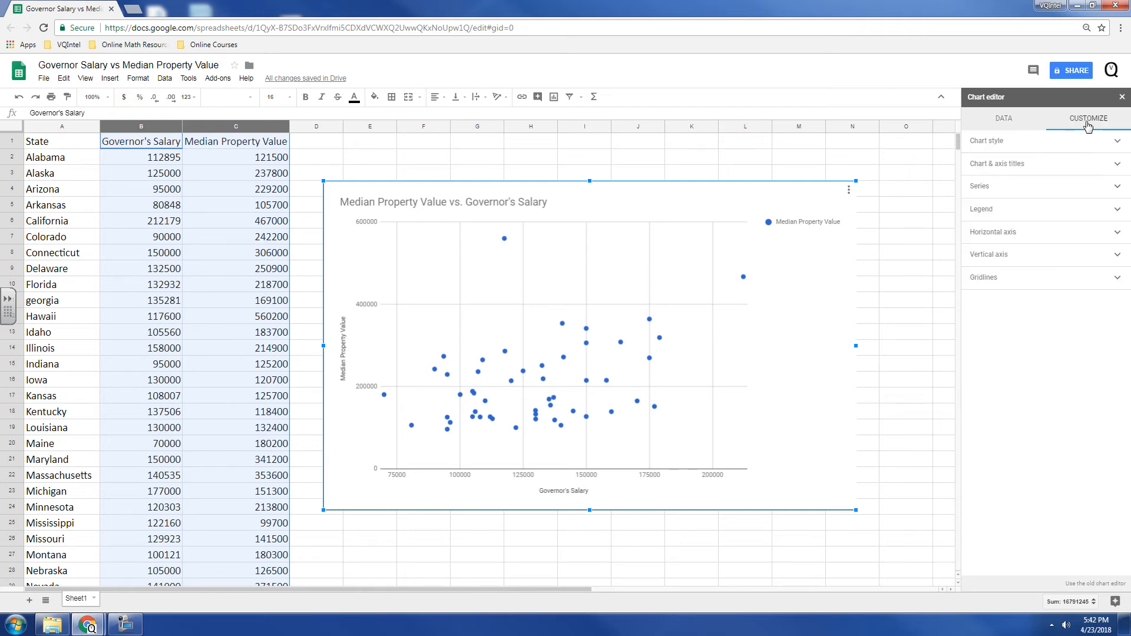
click(1119, 191)
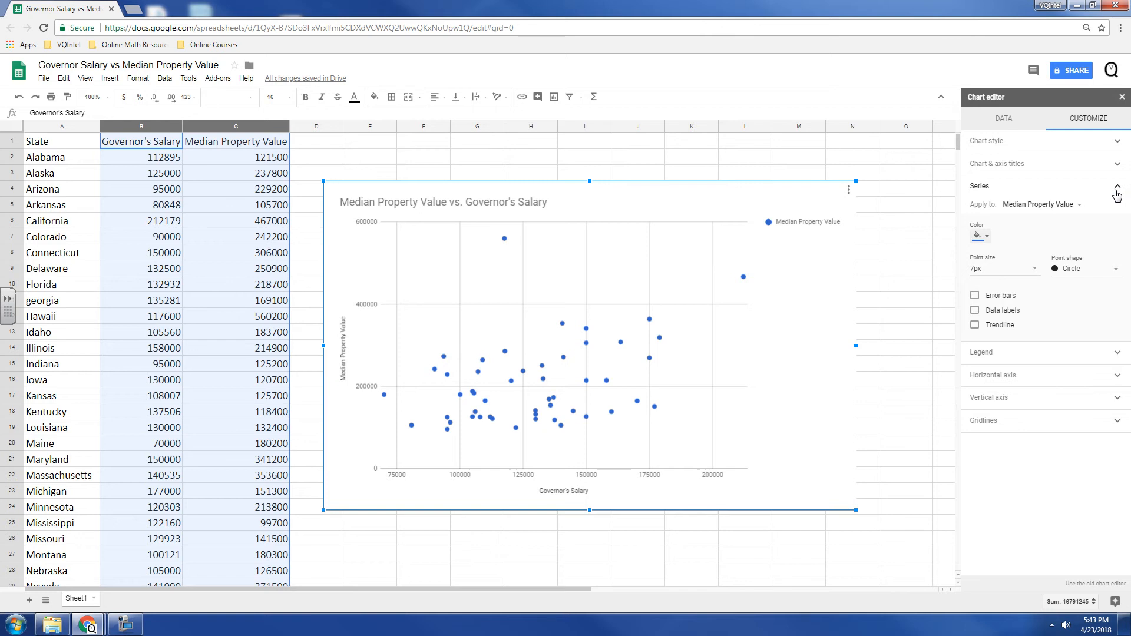
click(976, 327)
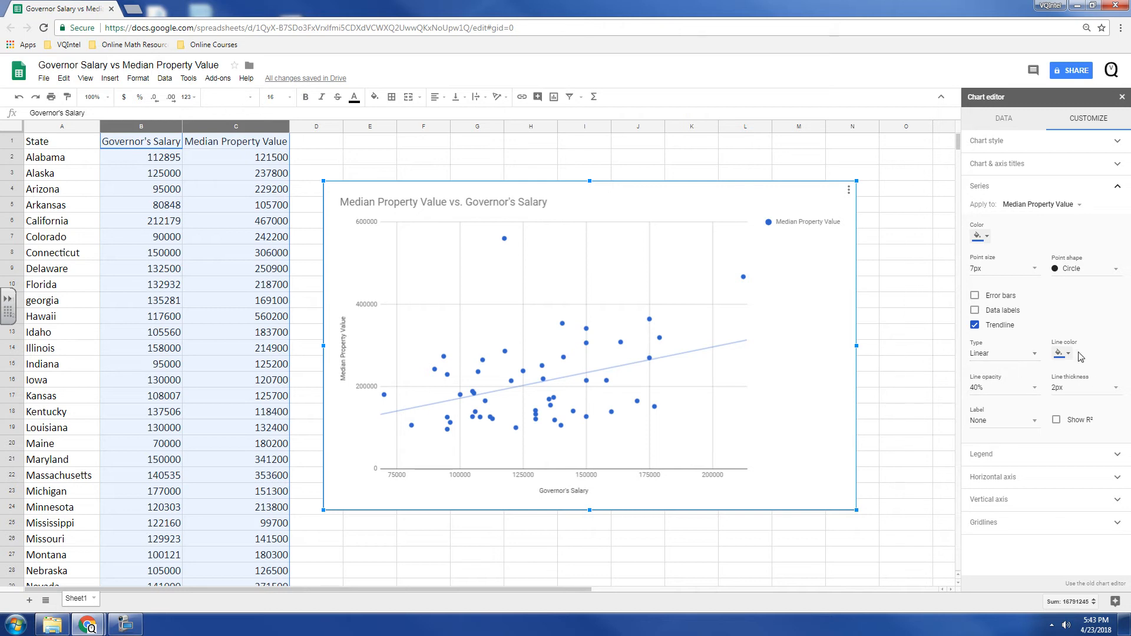
Step: Try the Exponential, Polynomial, Power Series and Moving Average trendline types, and return the type to Linear
click(1026, 360)
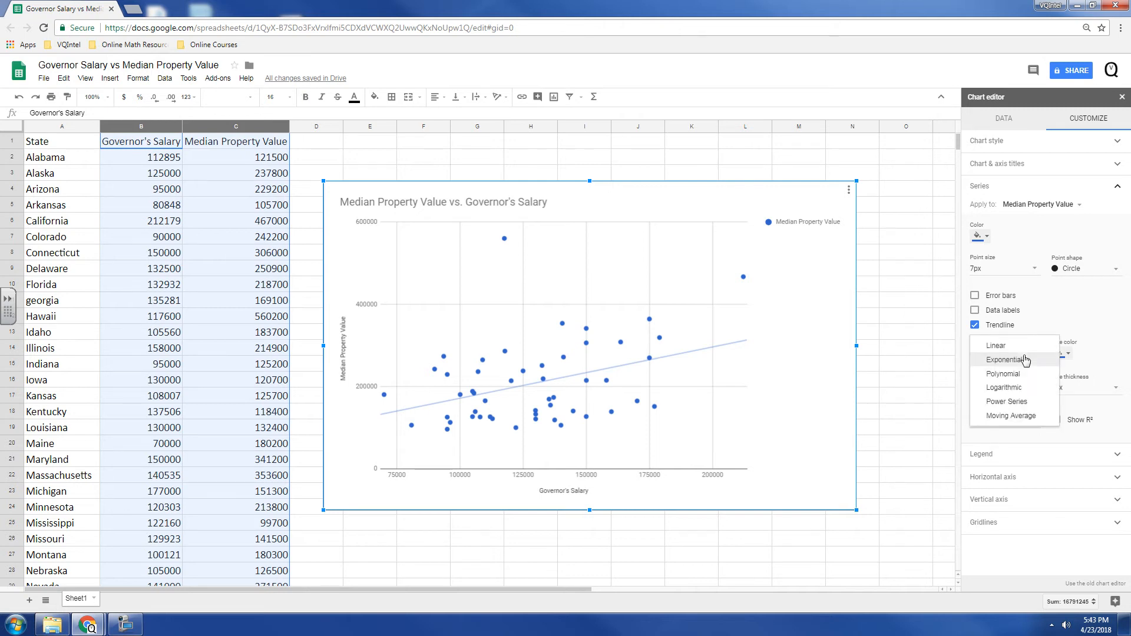
click(1026, 360)
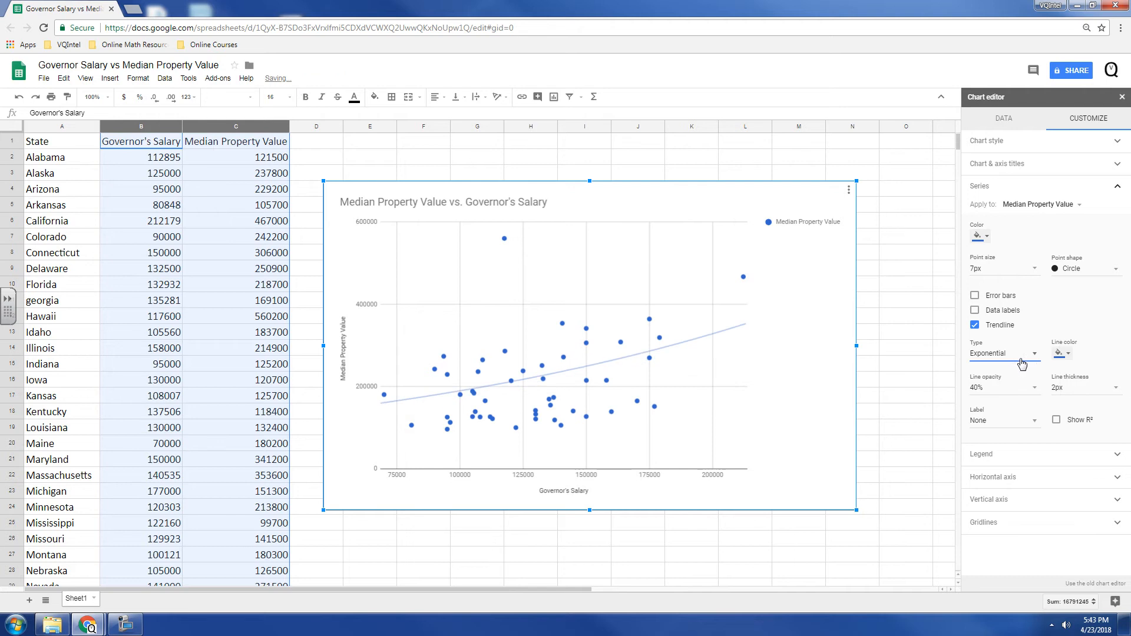
click(1027, 360)
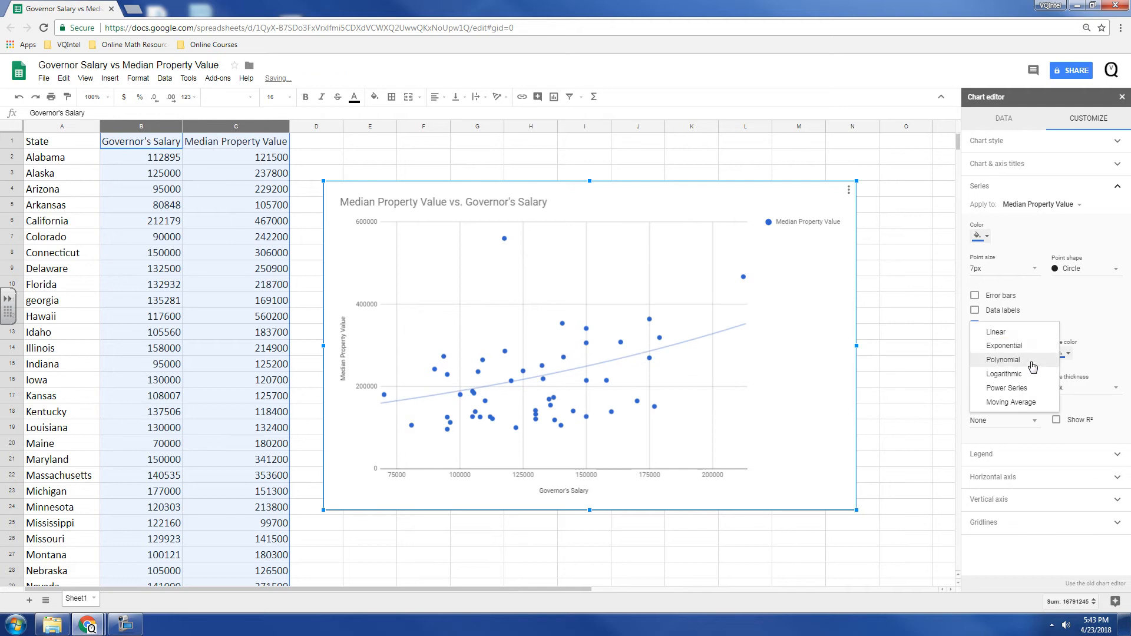
click(1032, 367)
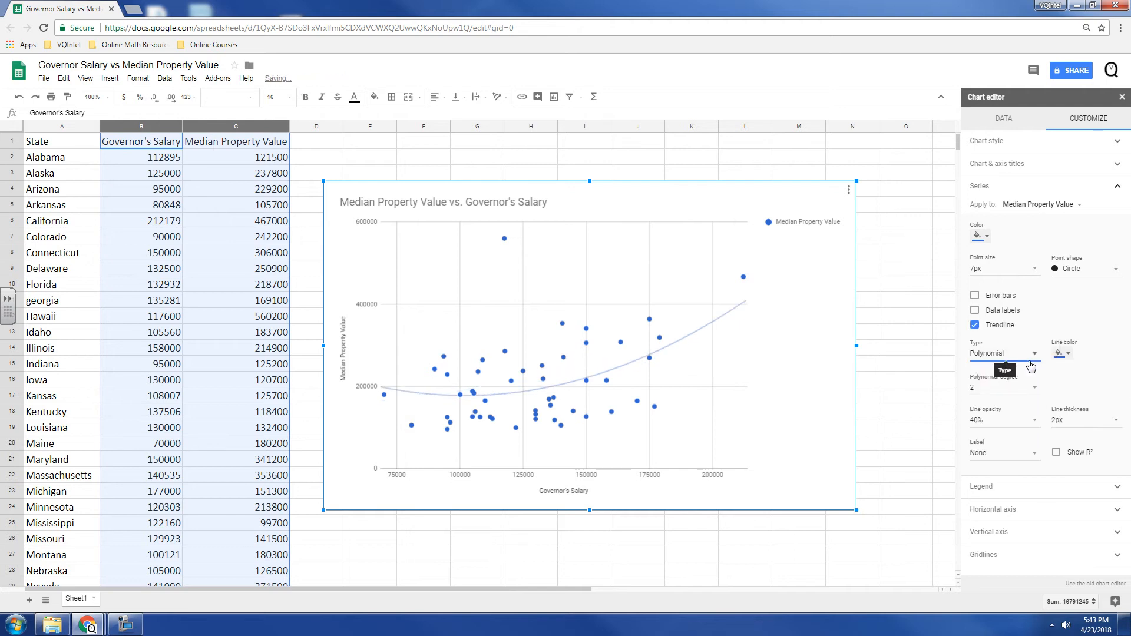
click(1029, 361)
click(1031, 373)
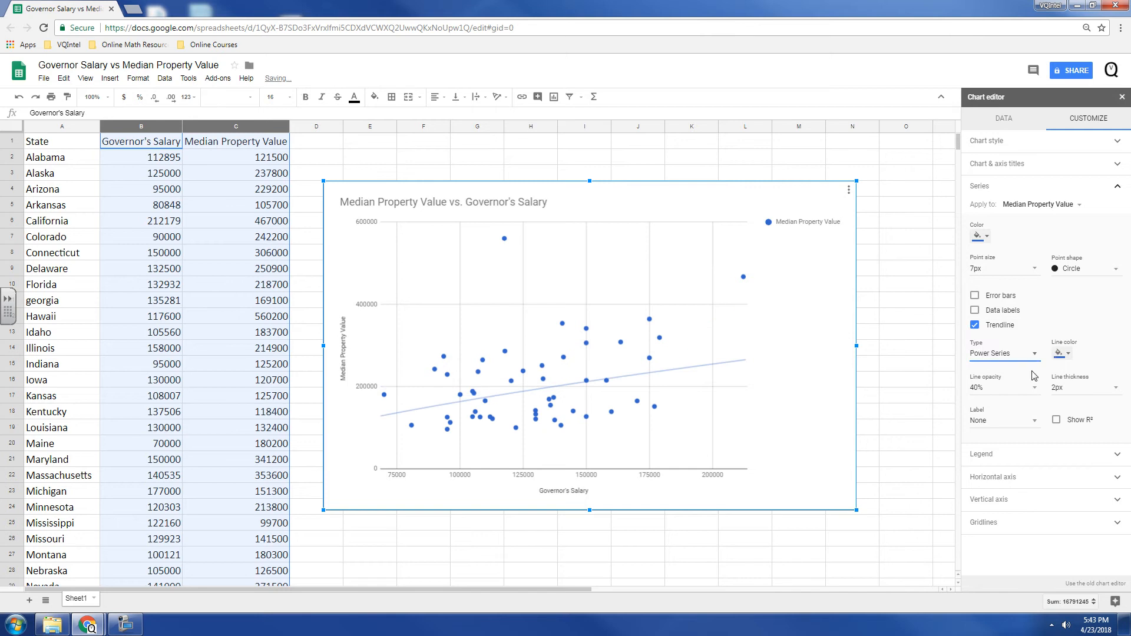
click(1033, 368)
click(1033, 367)
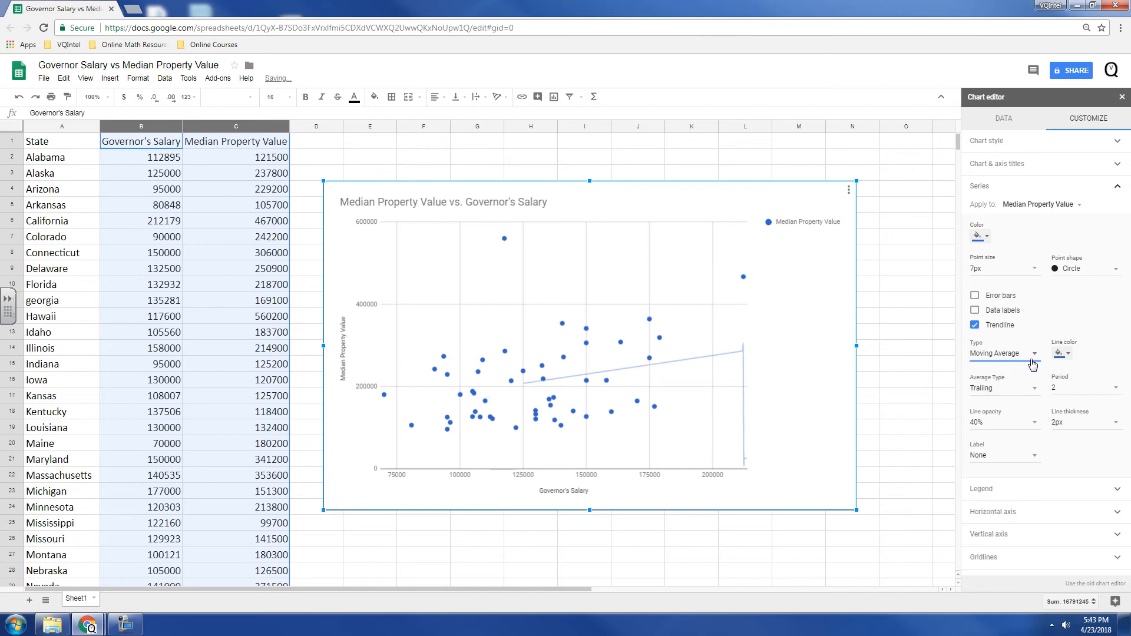
click(1032, 363)
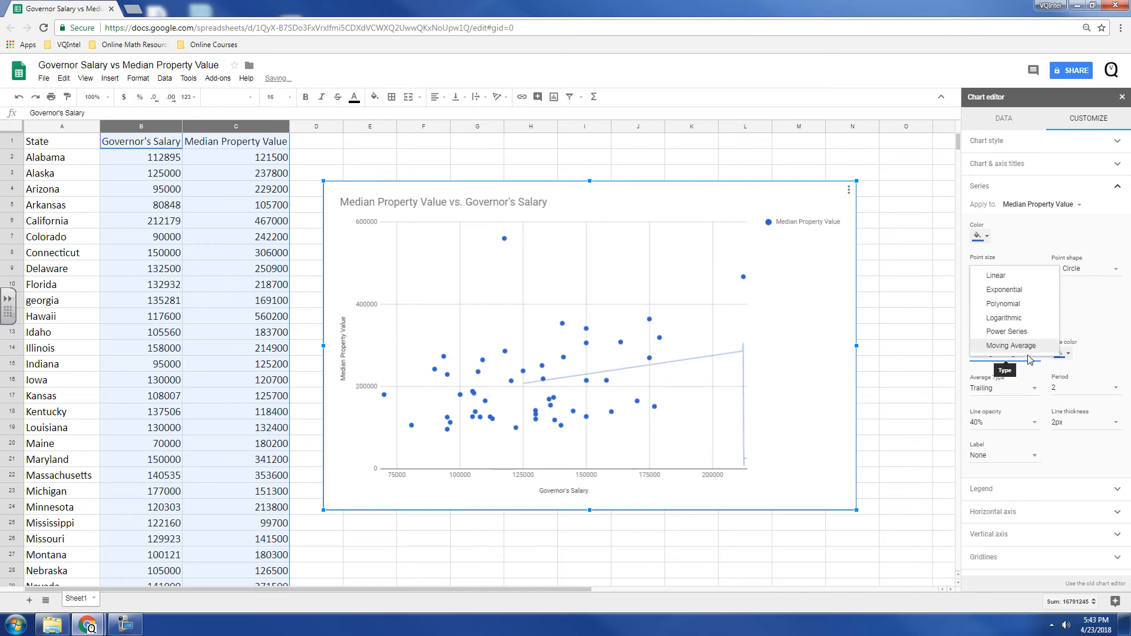
click(1015, 280)
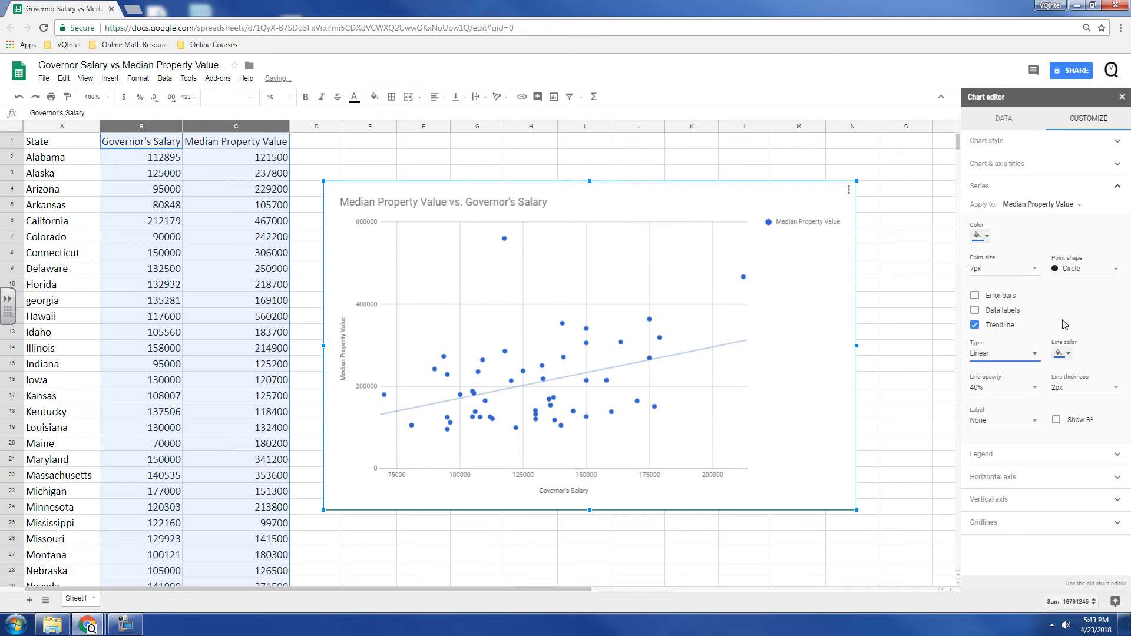
Step: Color the trendline red and set its line opacity to 100% after trying 10%
click(1066, 354)
click(980, 384)
click(1035, 388)
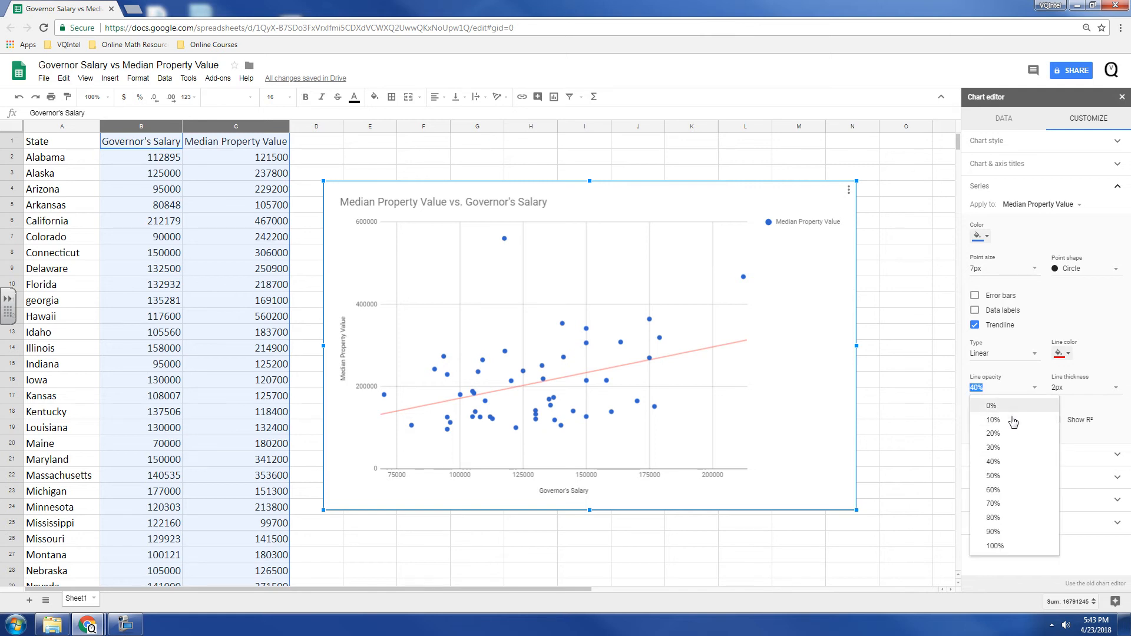
click(1012, 418)
click(1034, 387)
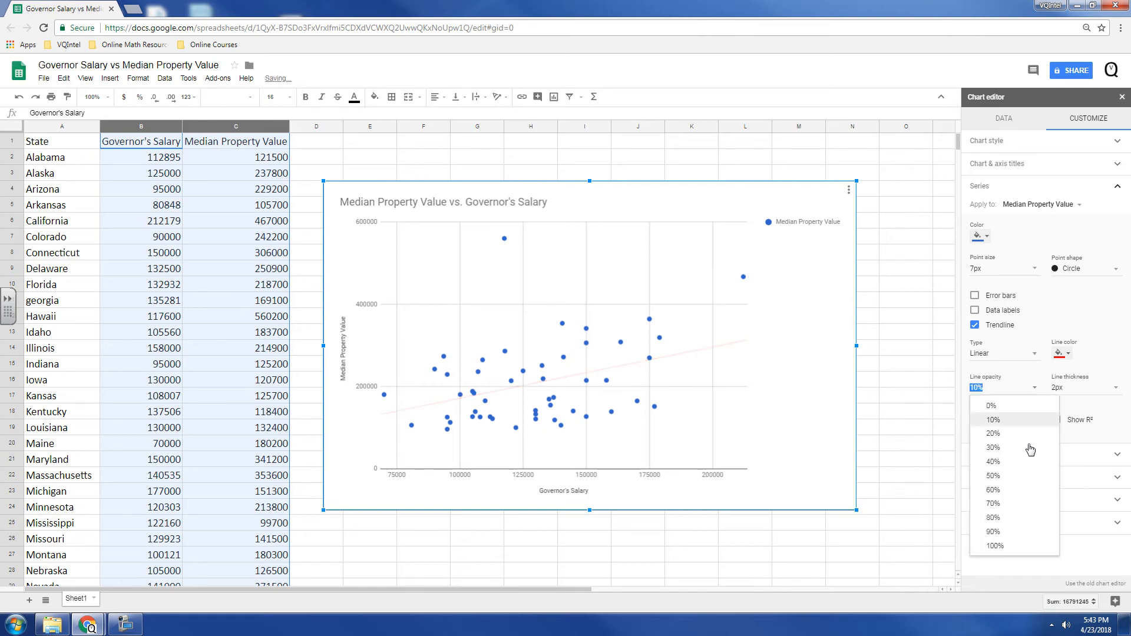
click(1021, 548)
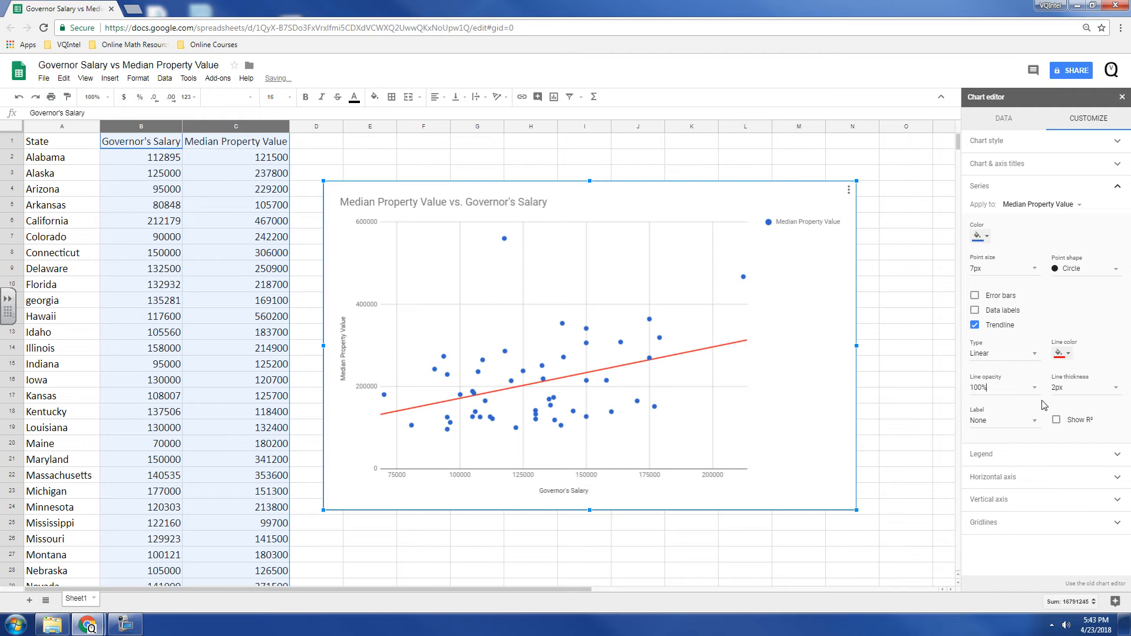
Step: Try a trendline thickness of 8px, and settle on 4px
click(1116, 392)
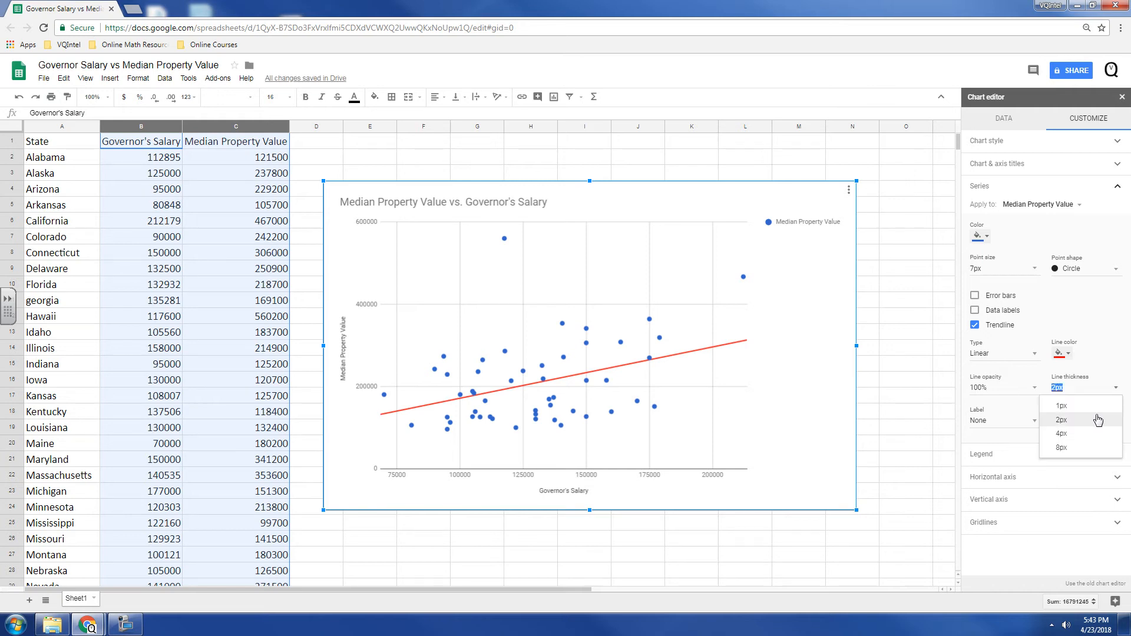
click(1094, 449)
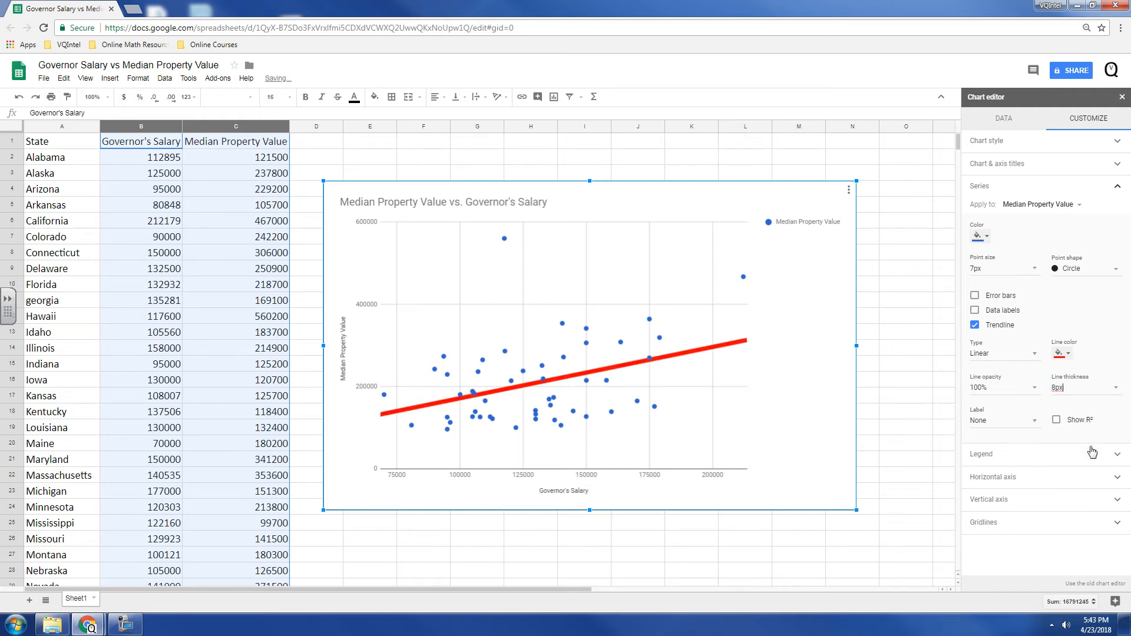
click(1111, 387)
click(1093, 434)
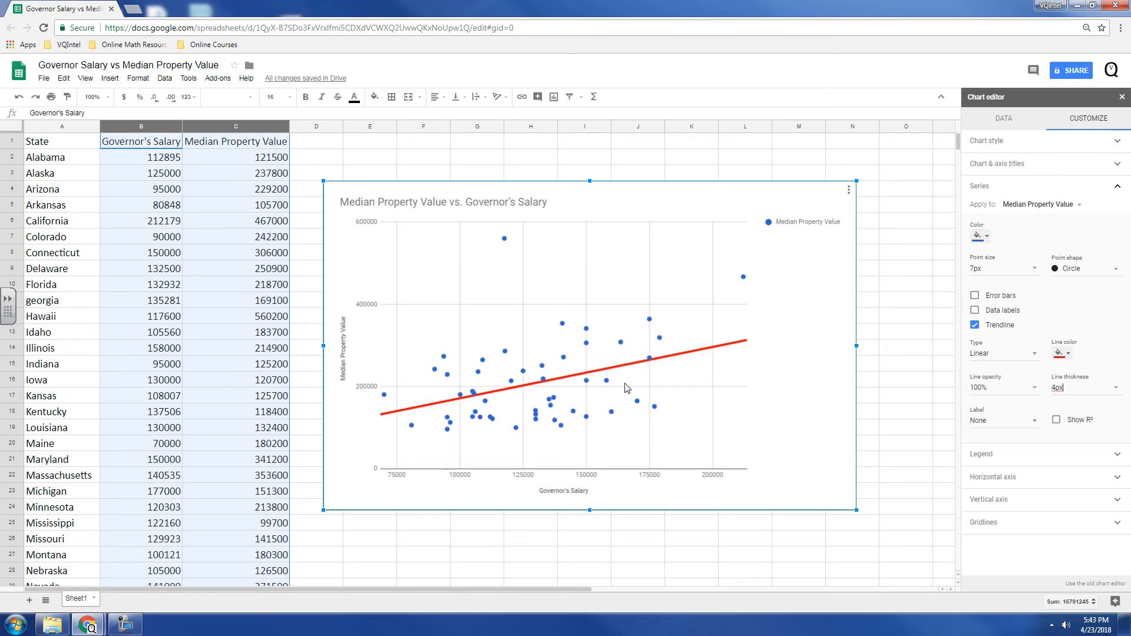
Step: Label the trendline with its equation, and turn its R² value on and off again
click(1021, 428)
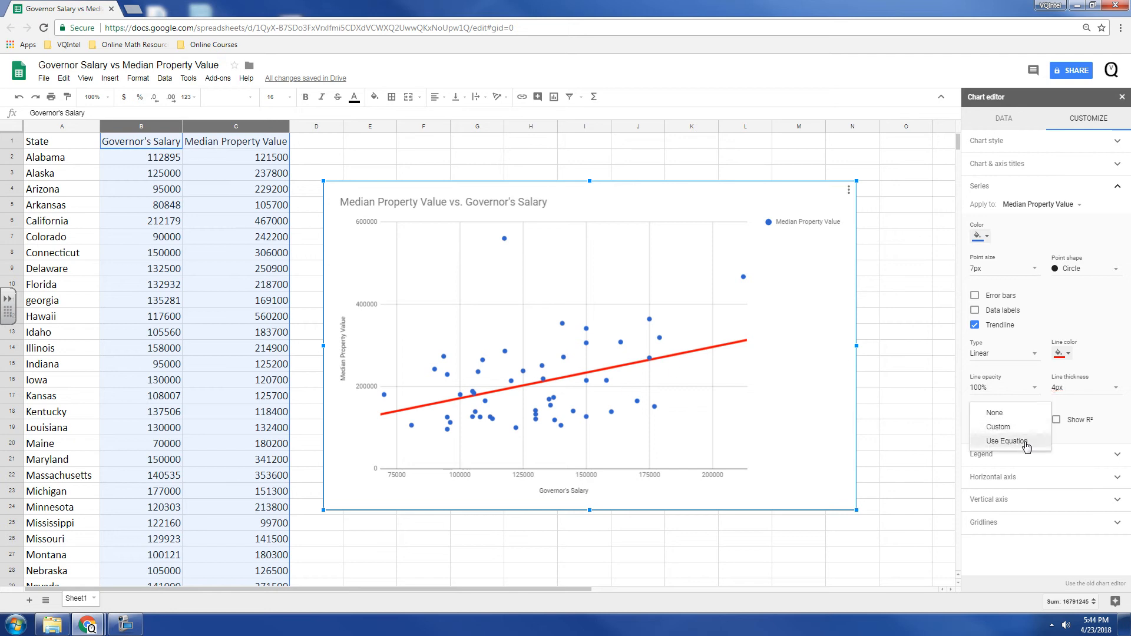
click(1022, 443)
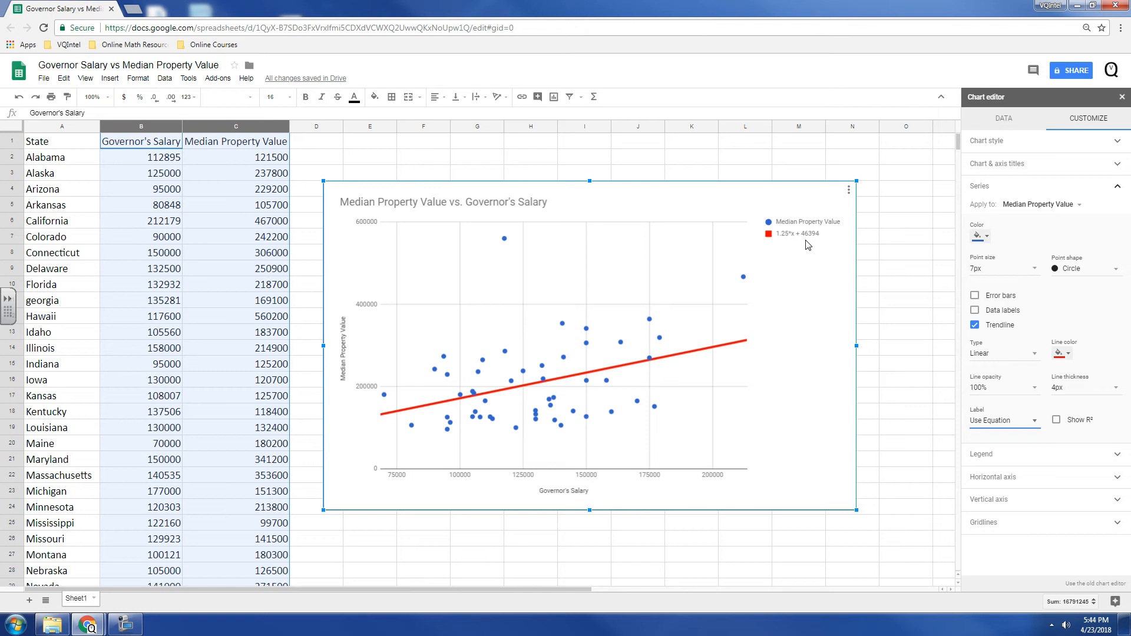
click(1056, 421)
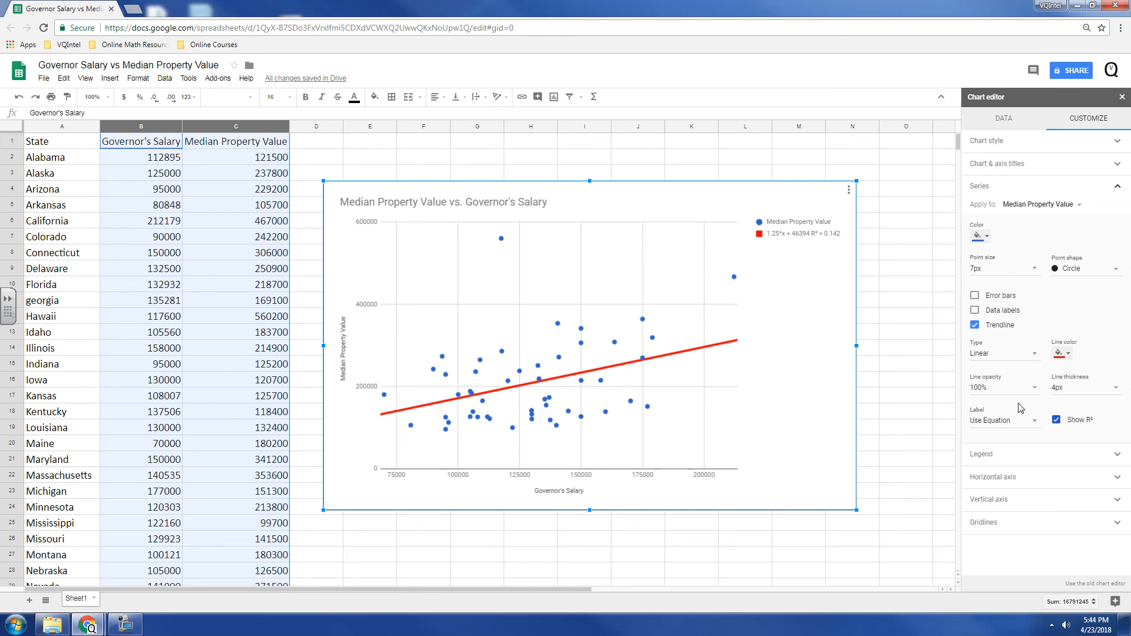
click(1056, 420)
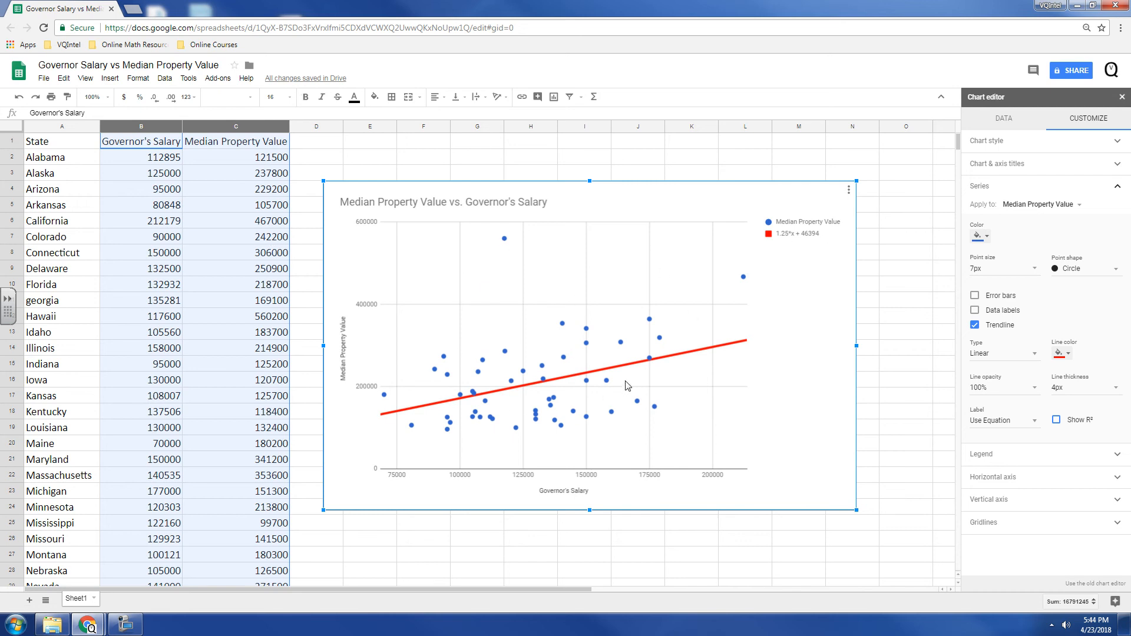
Step: Change Alabama's median property value in cell C2 to 221500
click(260, 163)
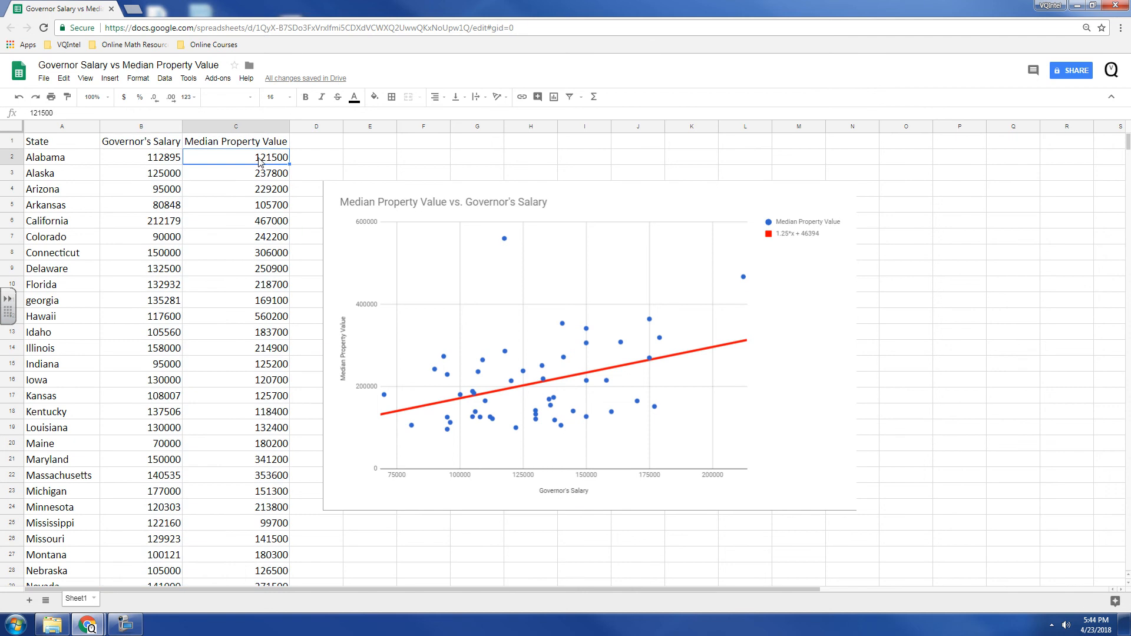
double_click(259, 159)
drag(258, 158, 255, 156)
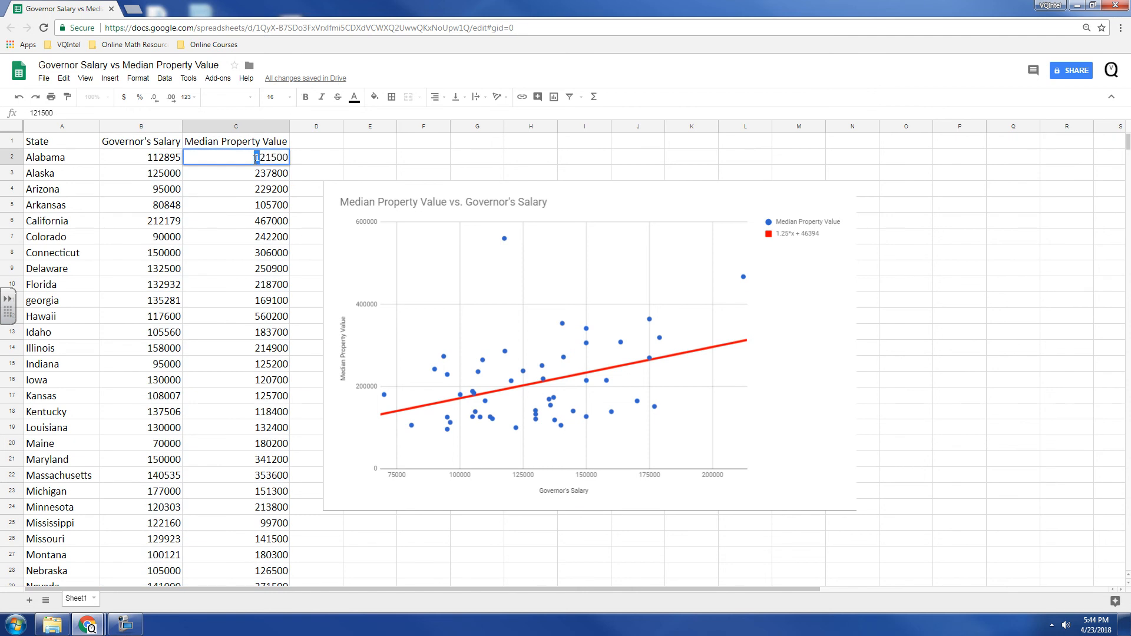
text(2)
click(306, 164)
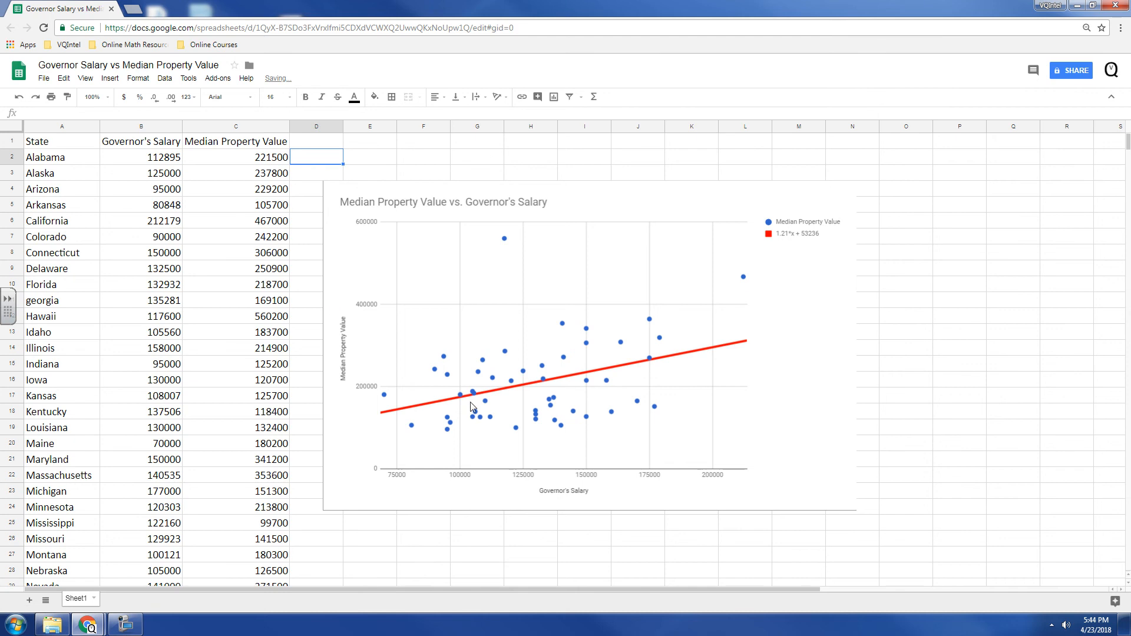